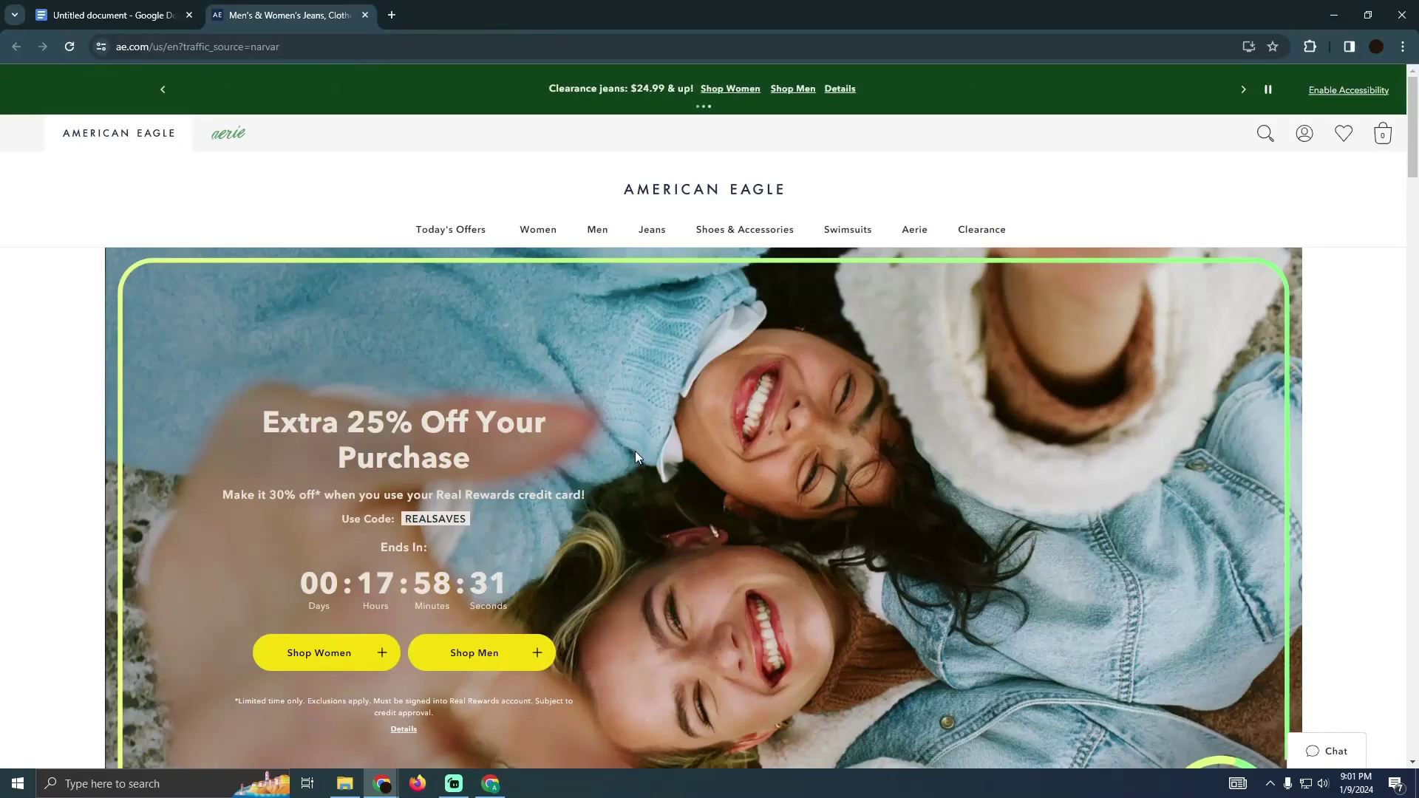
{"action": "scroll", "coordinate": [697, 447], "scroll_direction": "down", "scroll_amount": 3}
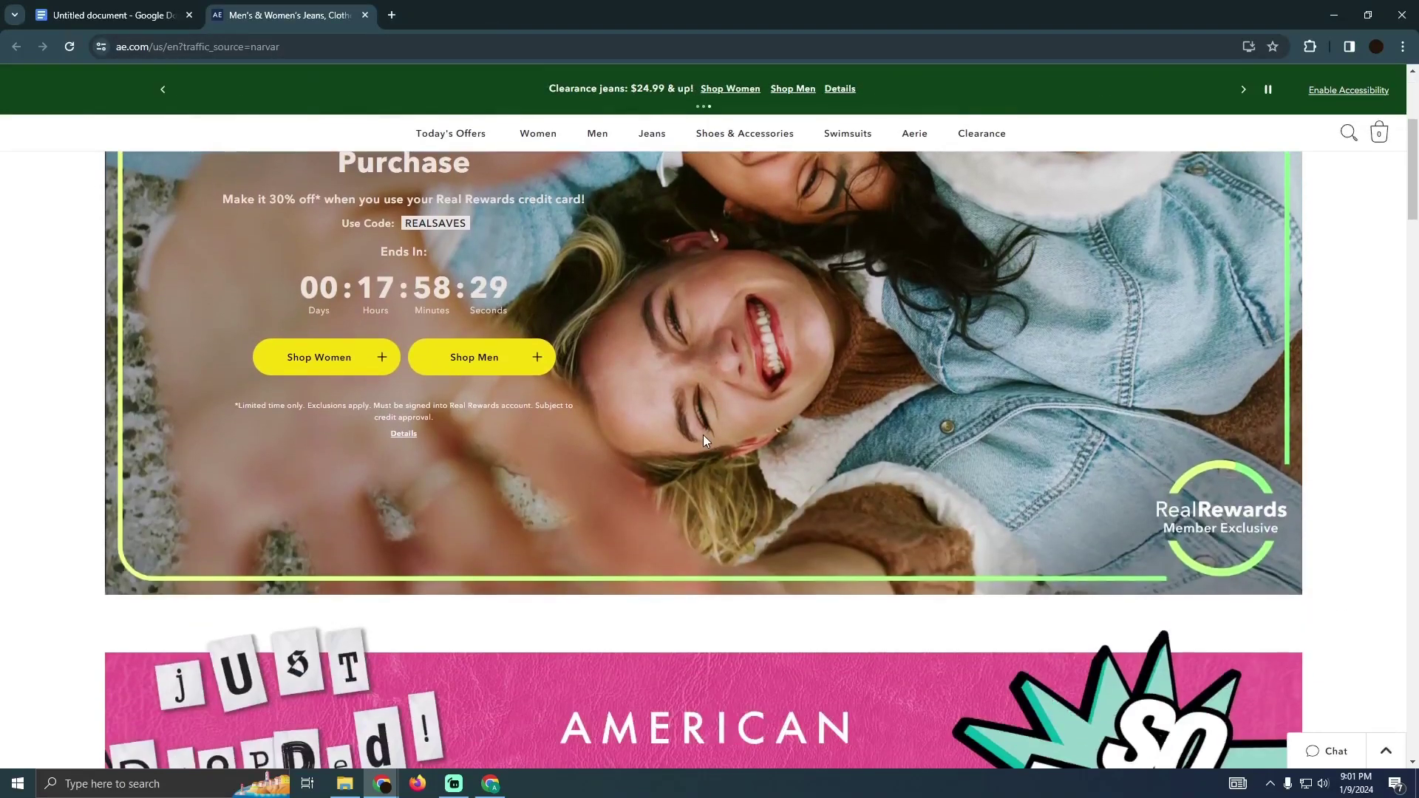
{"action": "scroll", "coordinate": [703, 435], "scroll_direction": "down", "scroll_amount": 3}
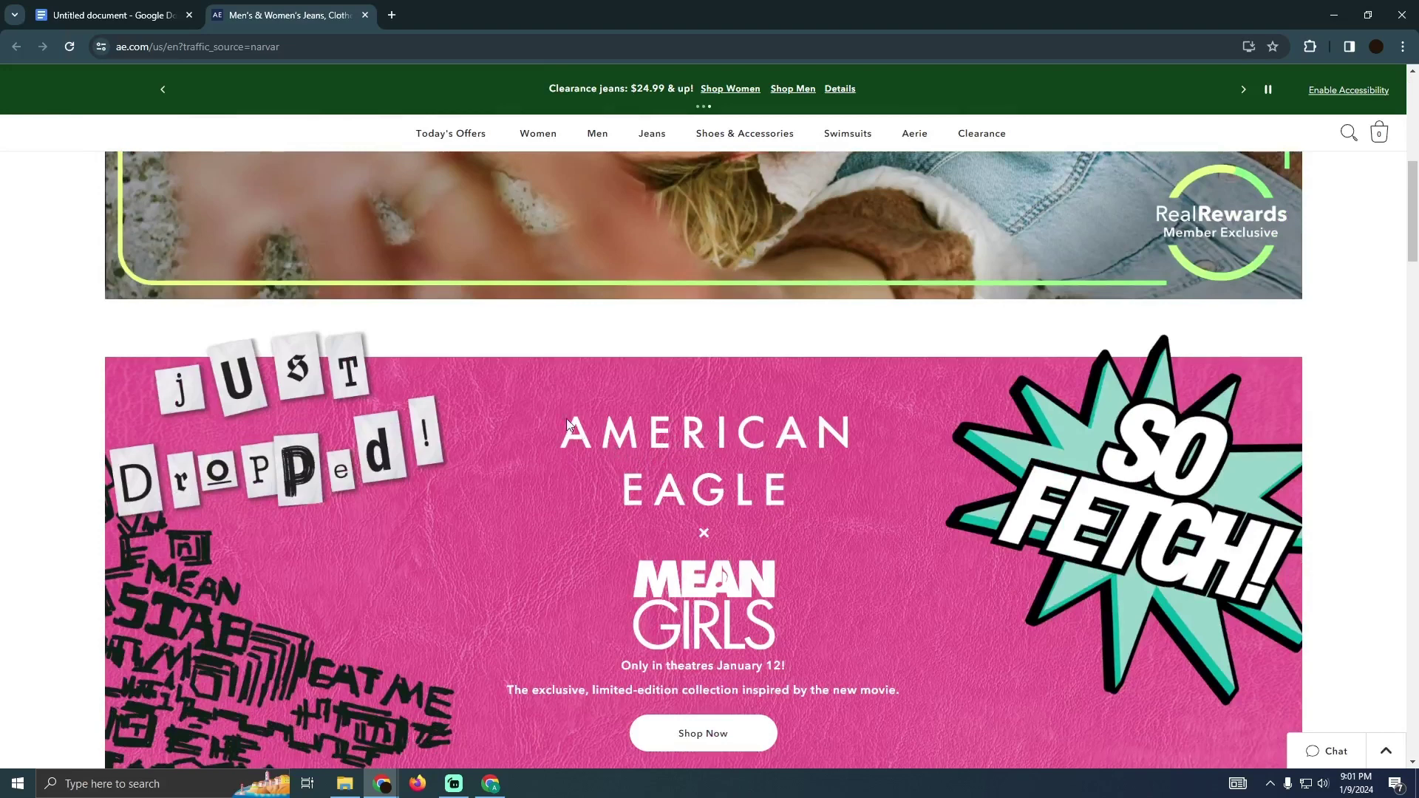
- Switch from the American Eagle homepage to the Untitled document with the three jeans-washing tips
{"action": "left_click", "coordinate": [169, 14]}
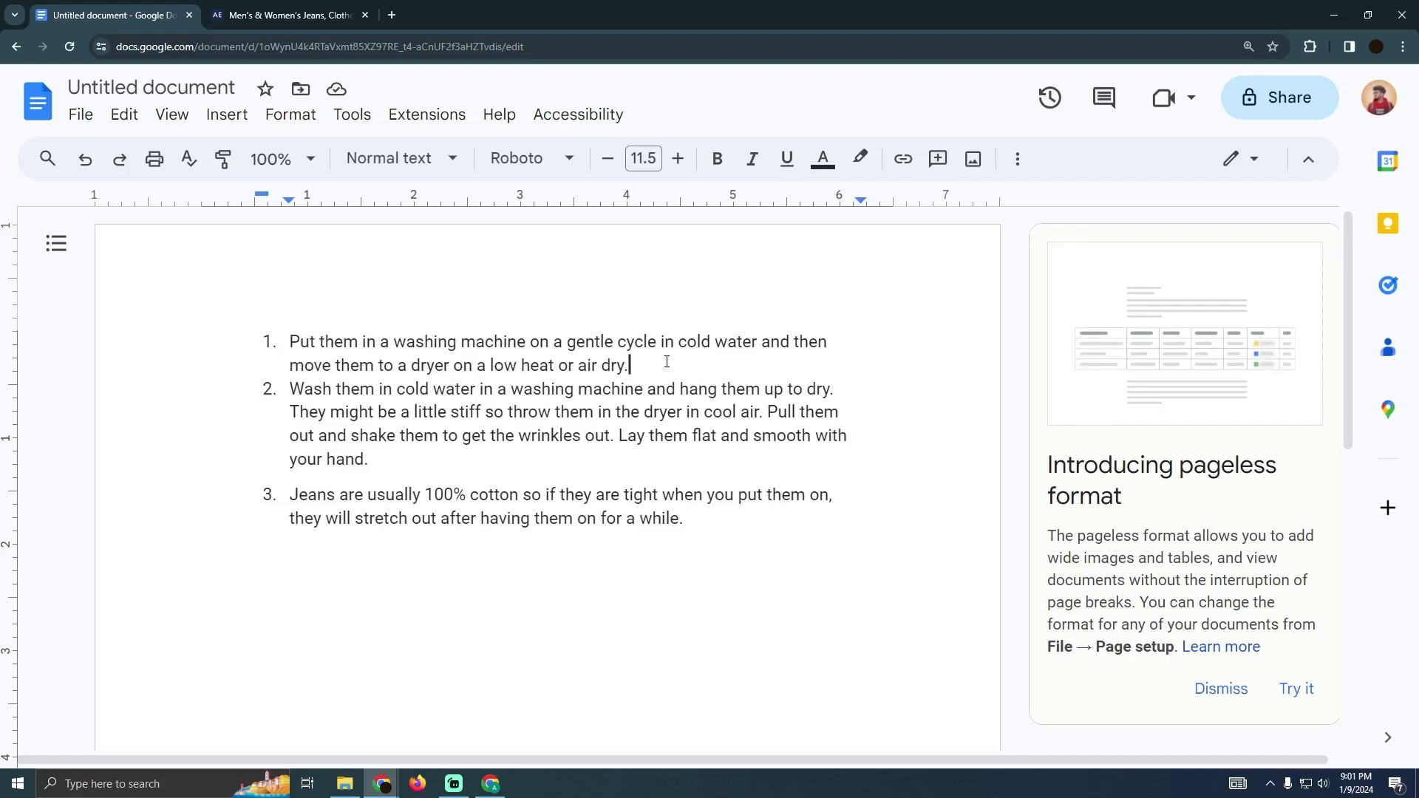
{"action": "left_click_drag", "start_coordinate": [335, 342], "coordinate": [899, 347]}
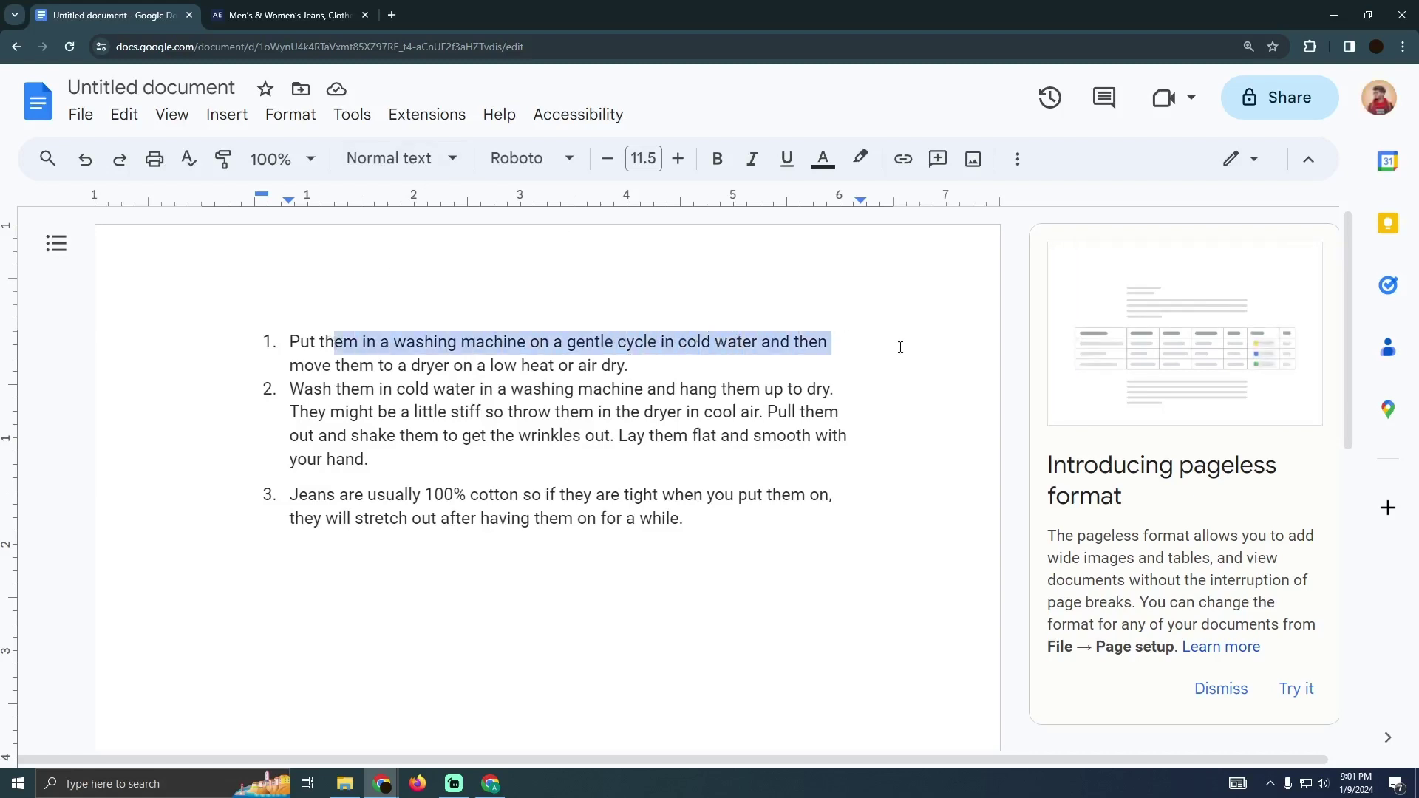
{"action": "left_click_drag", "start_coordinate": [357, 365], "coordinate": [638, 370]}
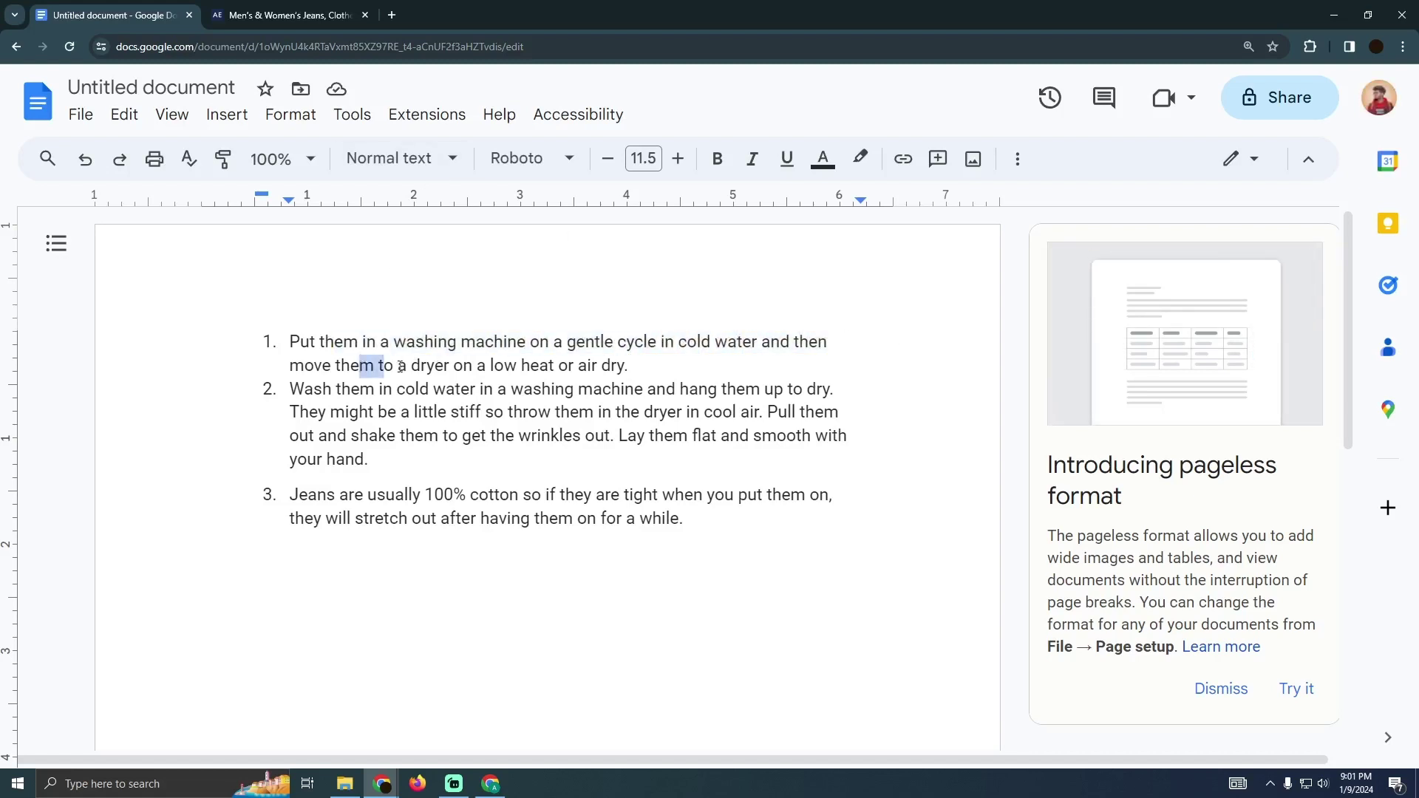
{"action": "left_click", "coordinate": [638, 370]}
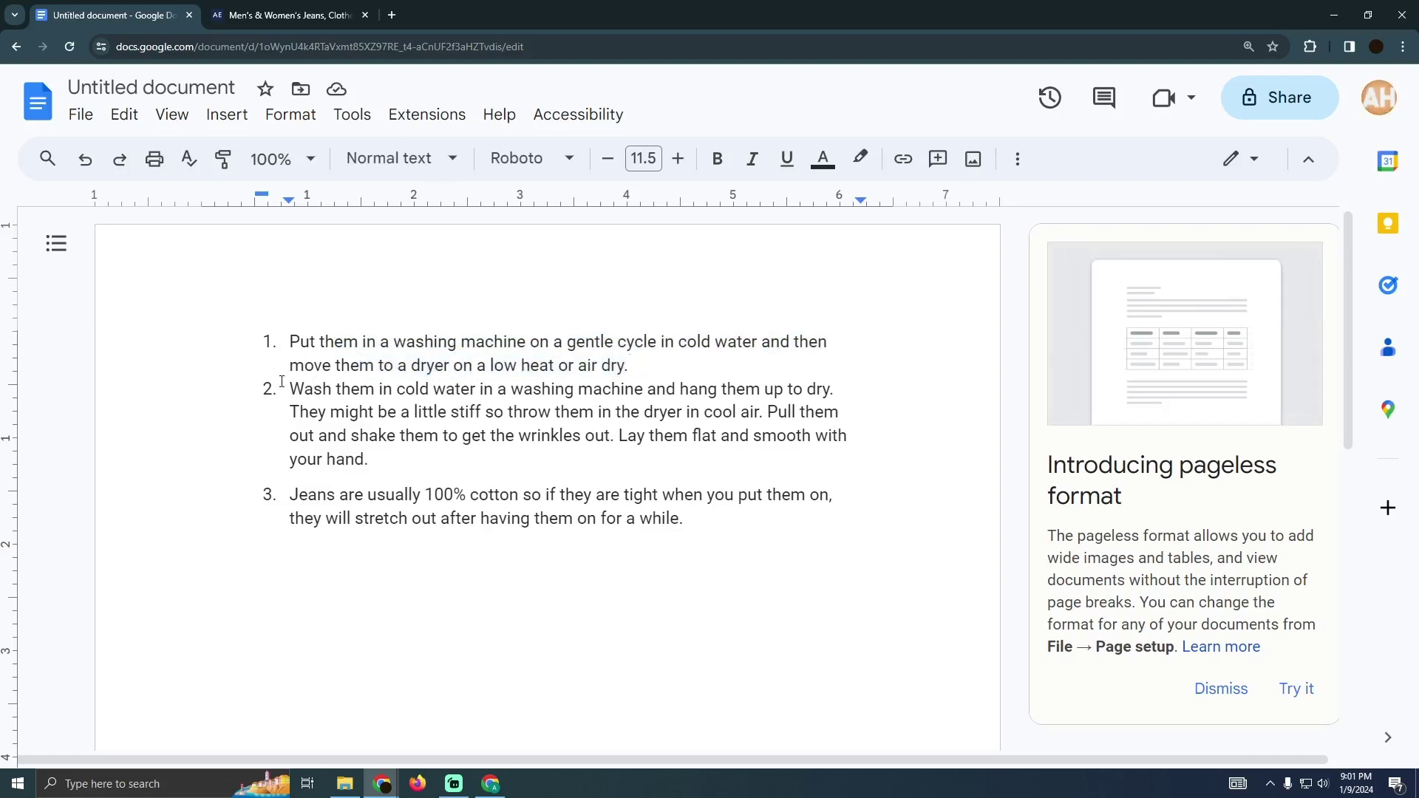
{"action": "left_click_drag", "start_coordinate": [285, 389], "coordinate": [465, 388]}
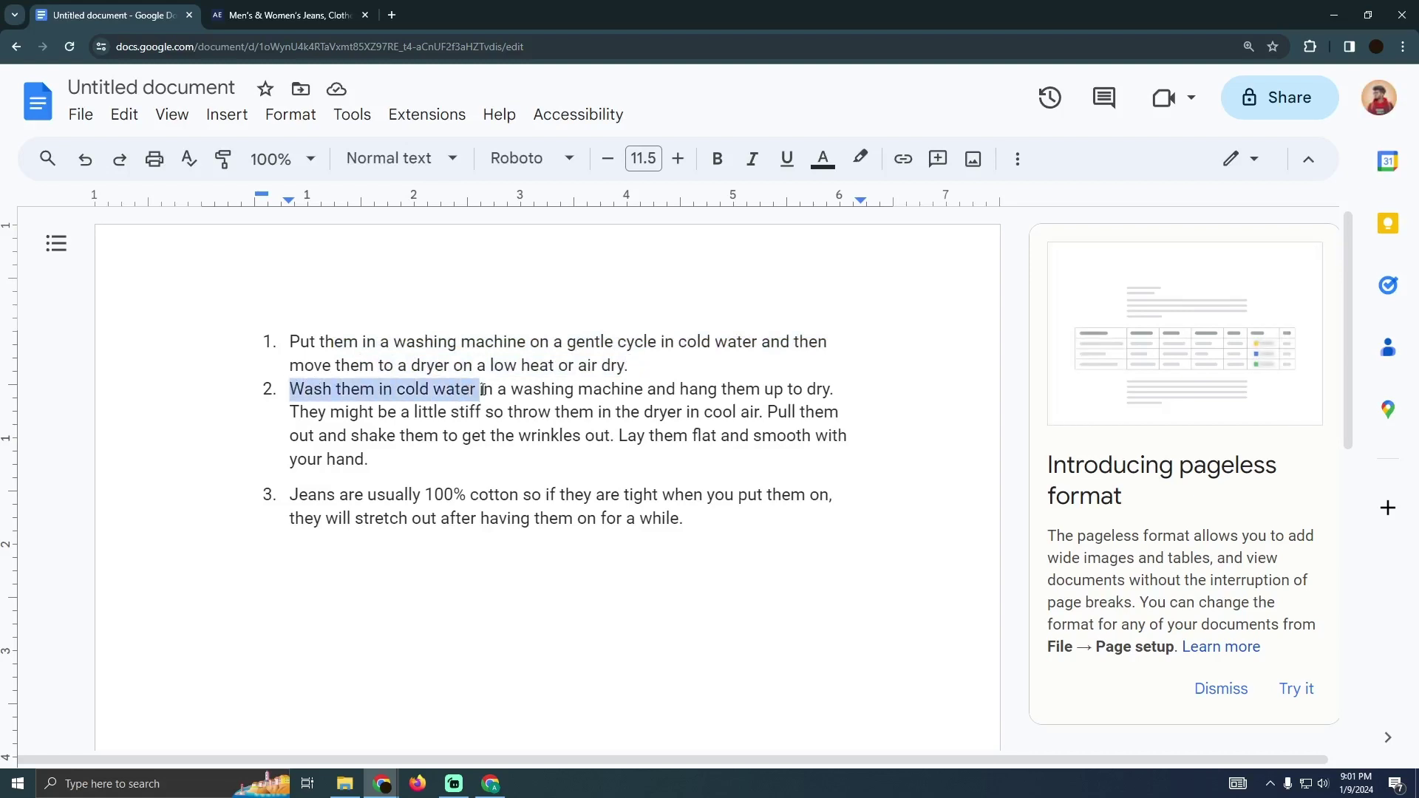
{"action": "left_click_drag", "start_coordinate": [484, 390], "coordinate": [739, 392]}
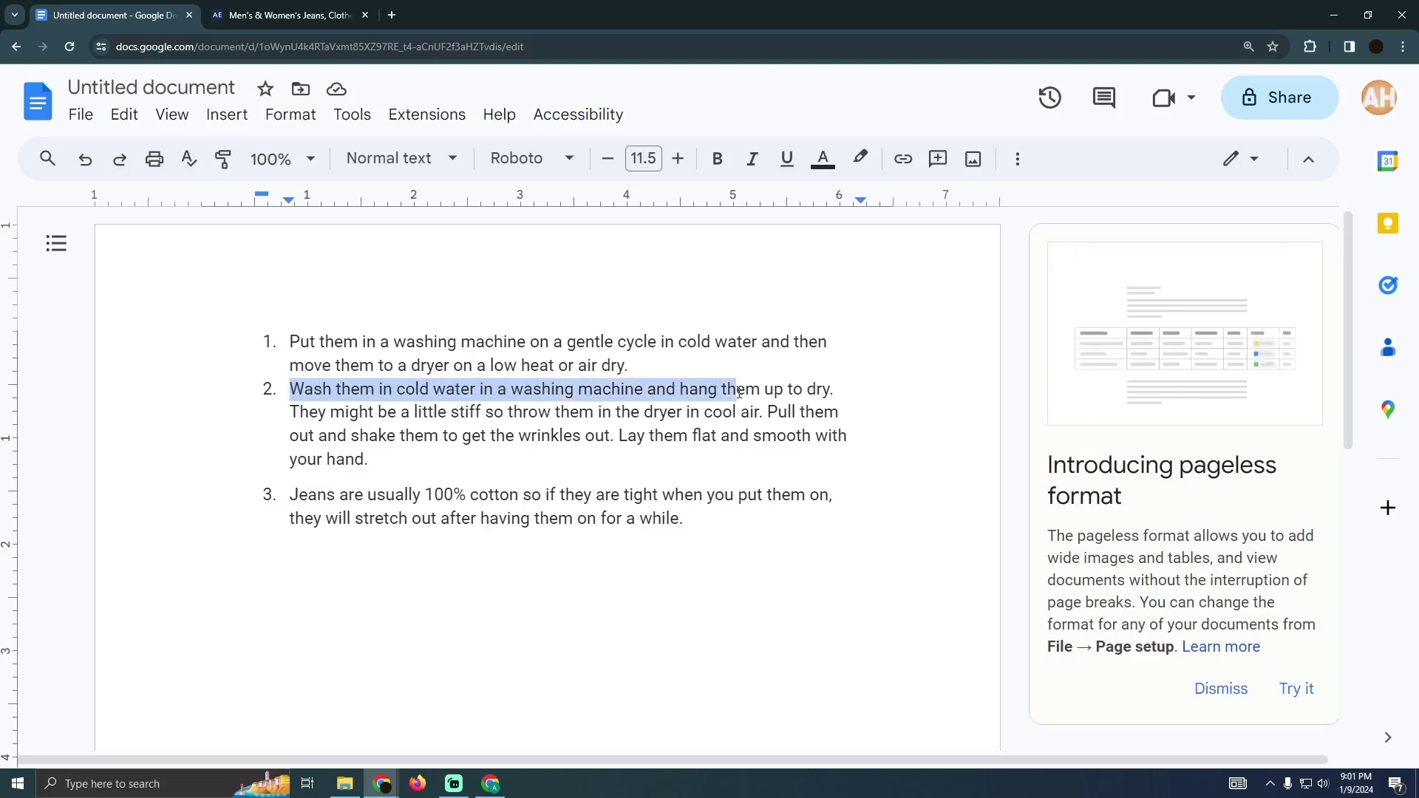
{"action": "left_click", "coordinate": [444, 389]}
{"action": "left_click_drag", "start_coordinate": [289, 412], "coordinate": [496, 417]}
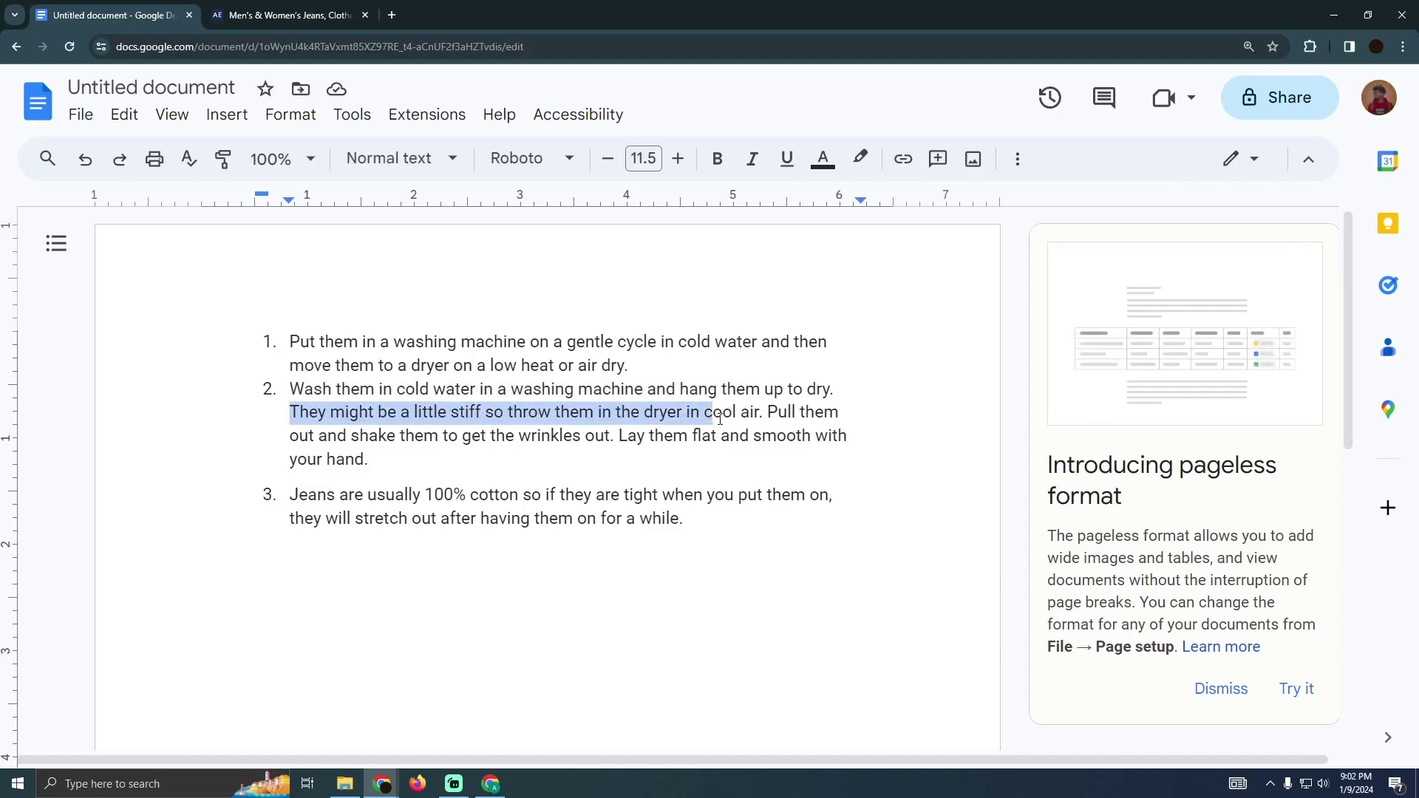
{"action": "mouse_move", "coordinate": [496, 417]}
{"action": "left_mouse_down"}
{"action": "mouse_move", "coordinate": [657, 431]}
{"action": "mouse_move", "coordinate": [385, 449]}
{"action": "mouse_move", "coordinate": [604, 440]}
{"action": "left_mouse_up"}
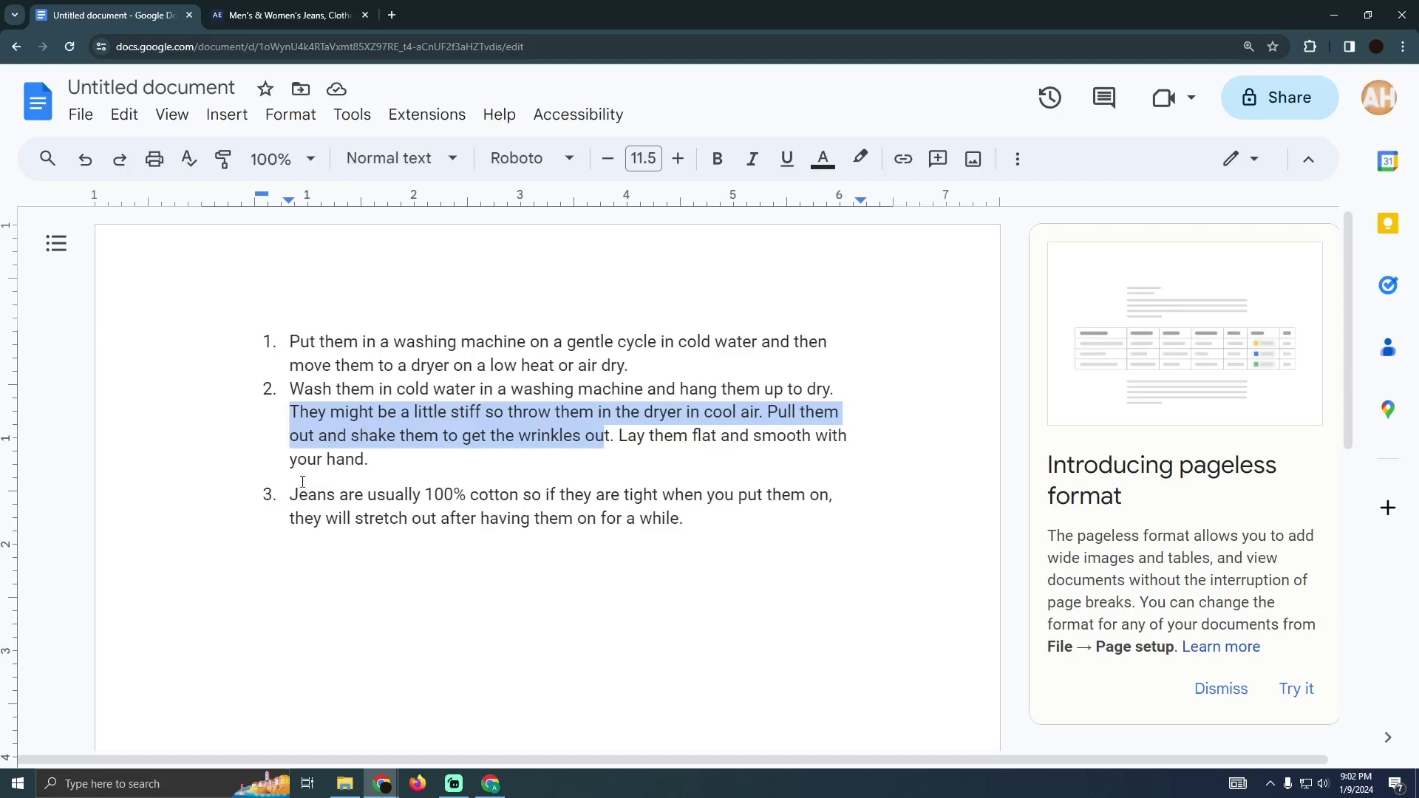
{"action": "left_click_drag", "start_coordinate": [291, 495], "coordinate": [472, 497]}
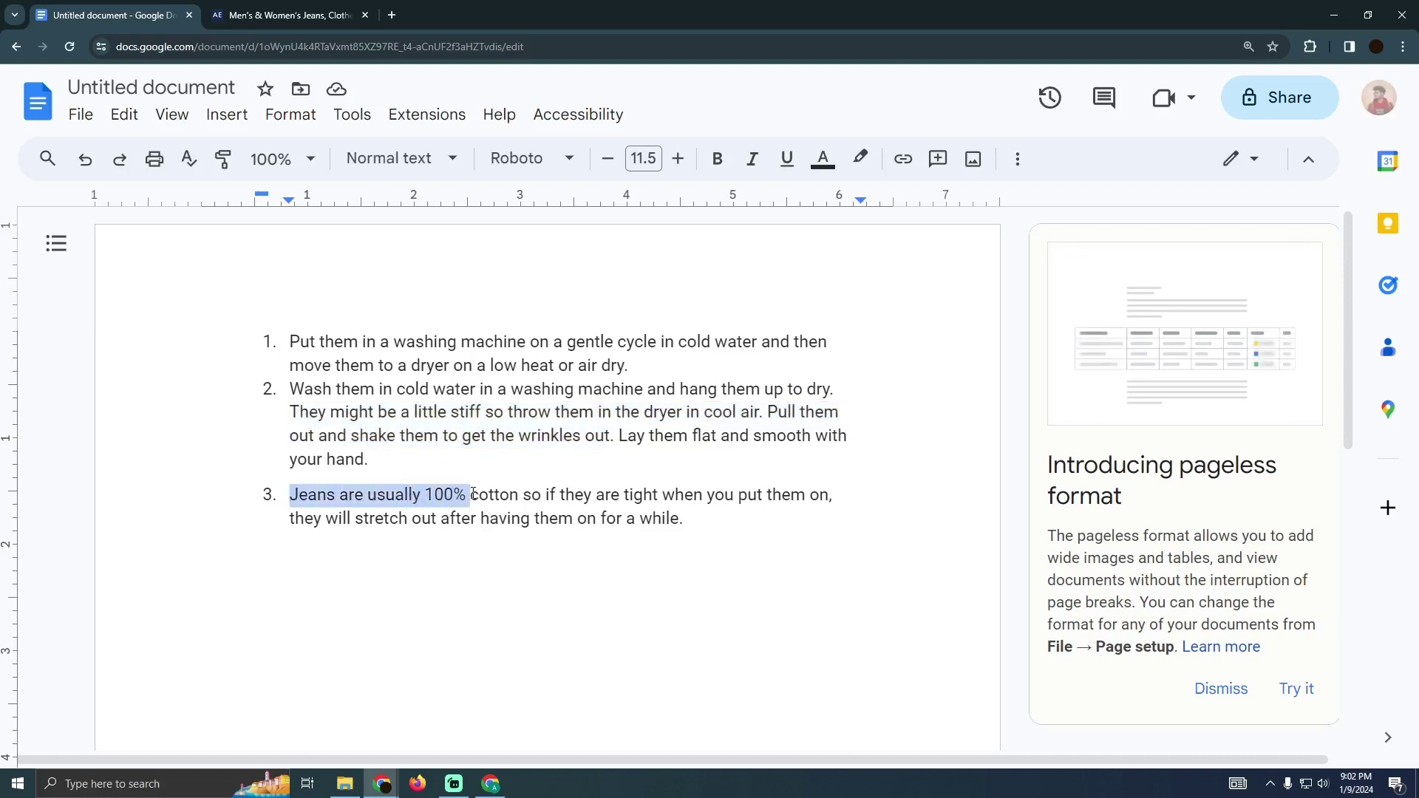